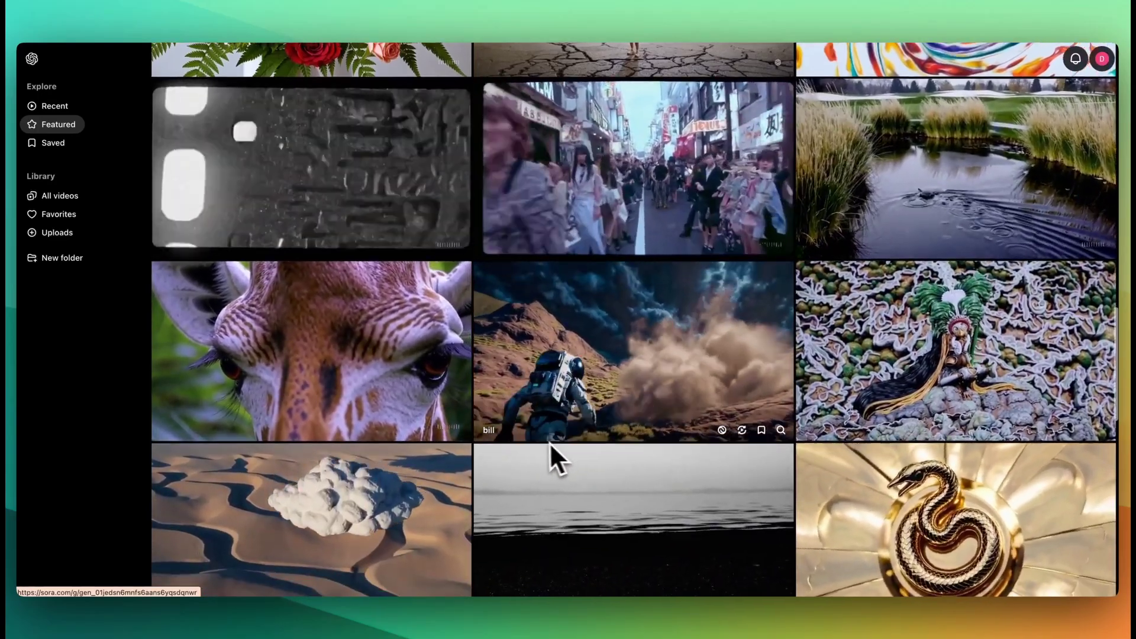
- Open the Featured 'Retro Americana Wonderland' multi-lens camera-head video and show its Storyboard prompt
scroll(550, 444, down, 5)
scroll(524, 439, down, 4)
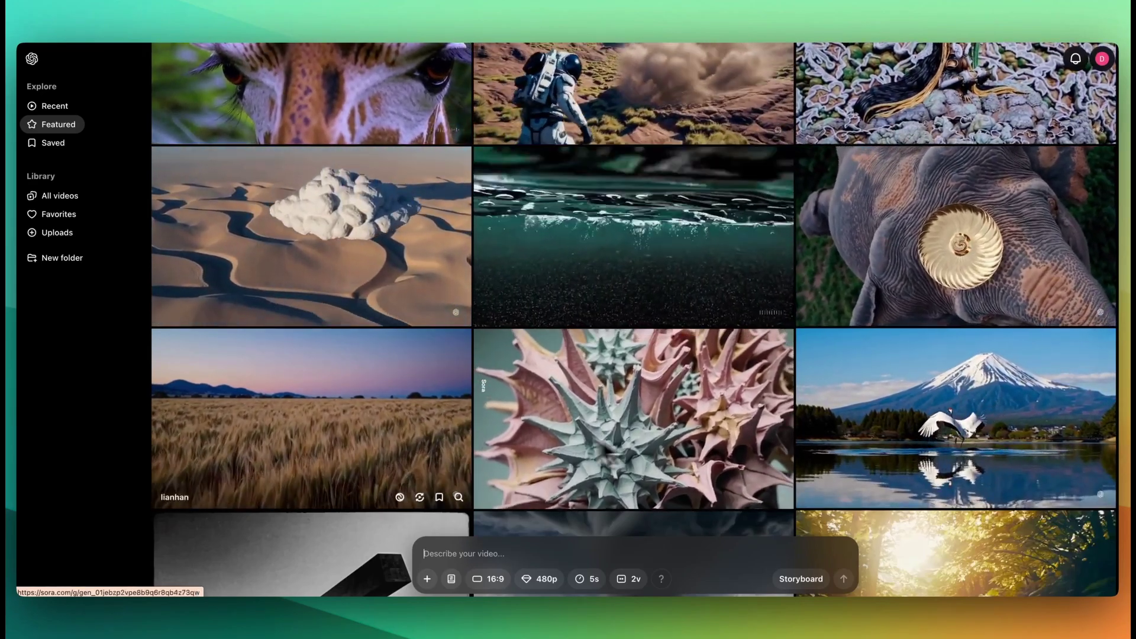
scroll(554, 410, down, 4)
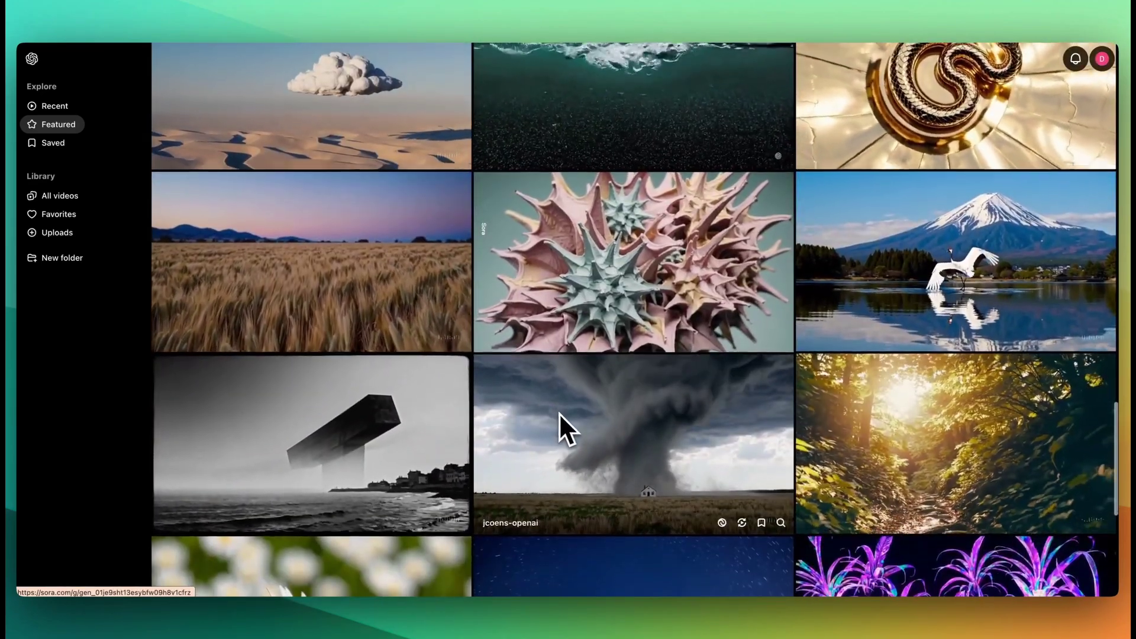
scroll(559, 413, down, 1)
scroll(498, 402, down, 1)
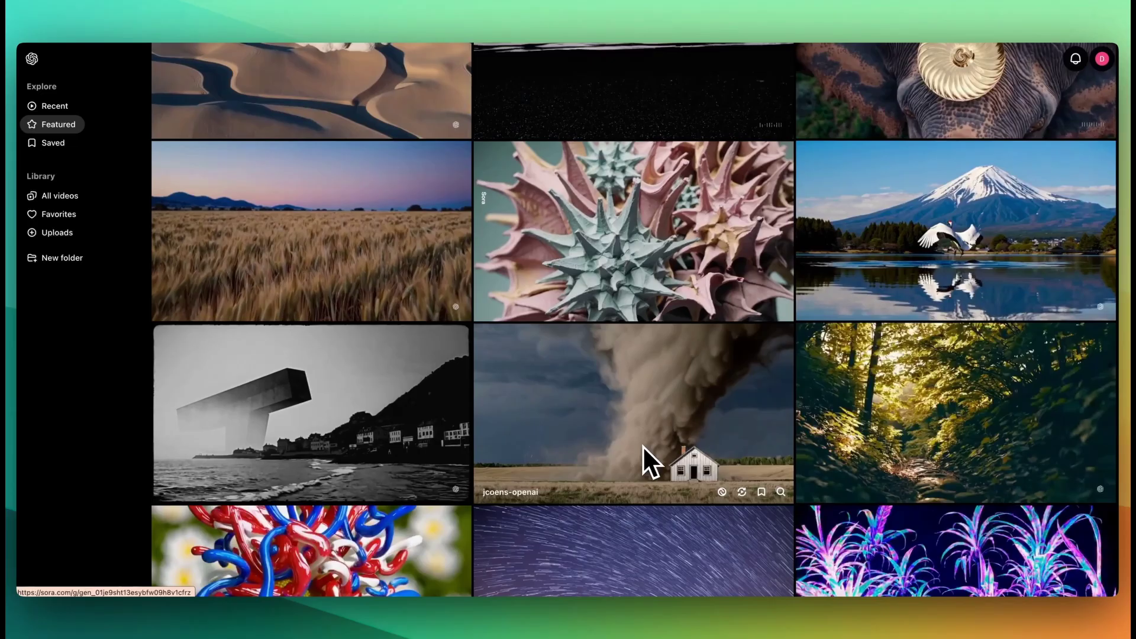
scroll(695, 449, down, 3)
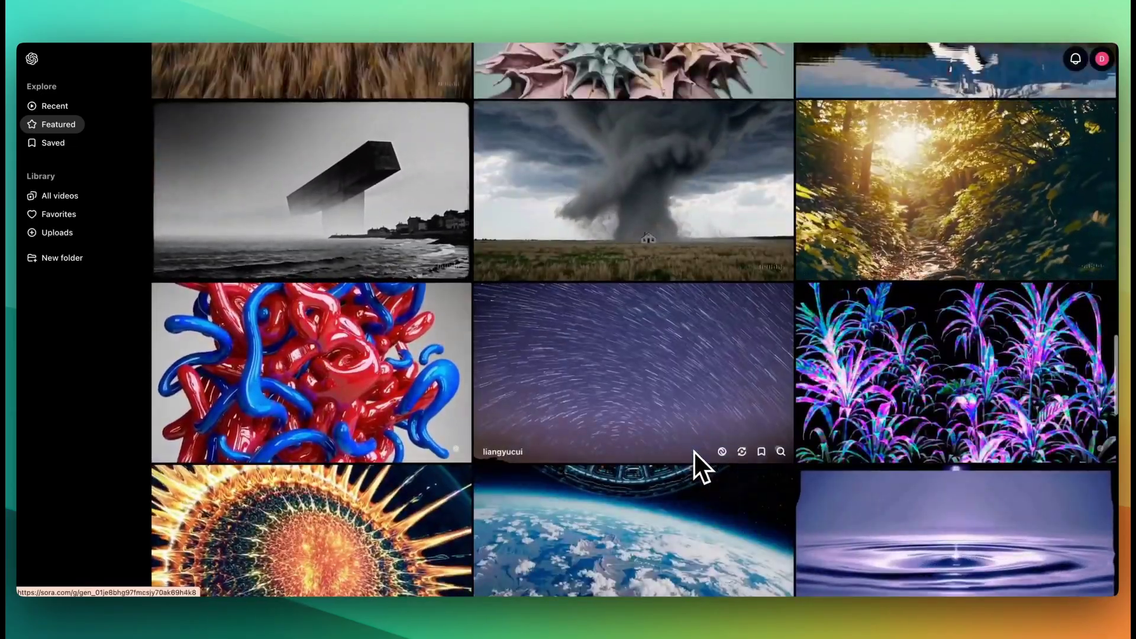
scroll(694, 450, down, 4)
scroll(694, 451, down, 3)
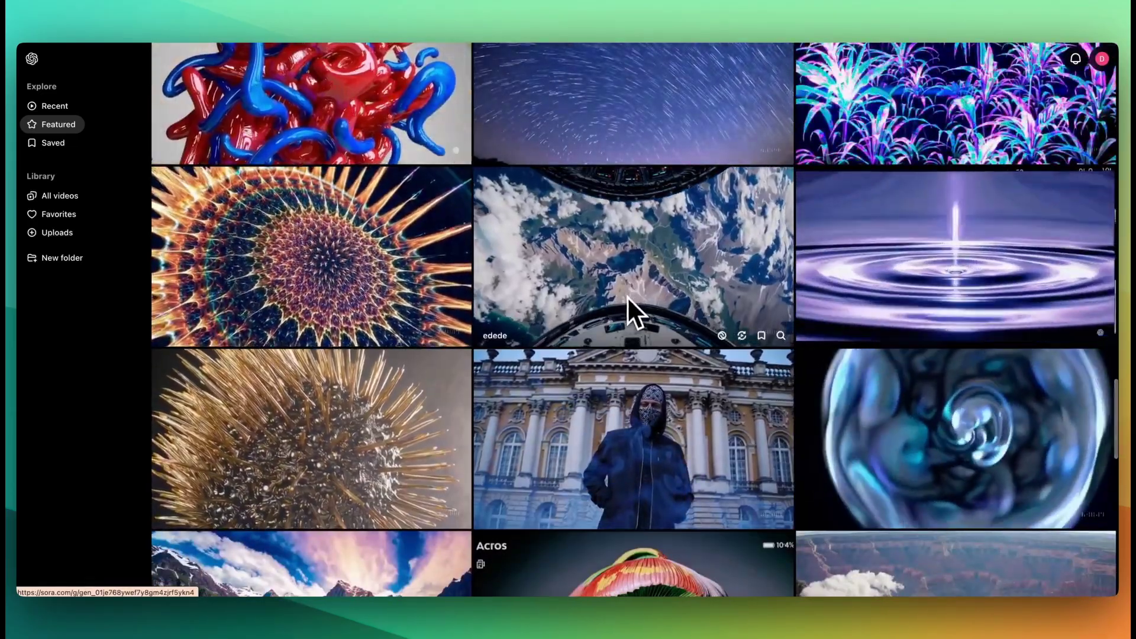
scroll(633, 403, down, 2)
scroll(627, 414, down, 5)
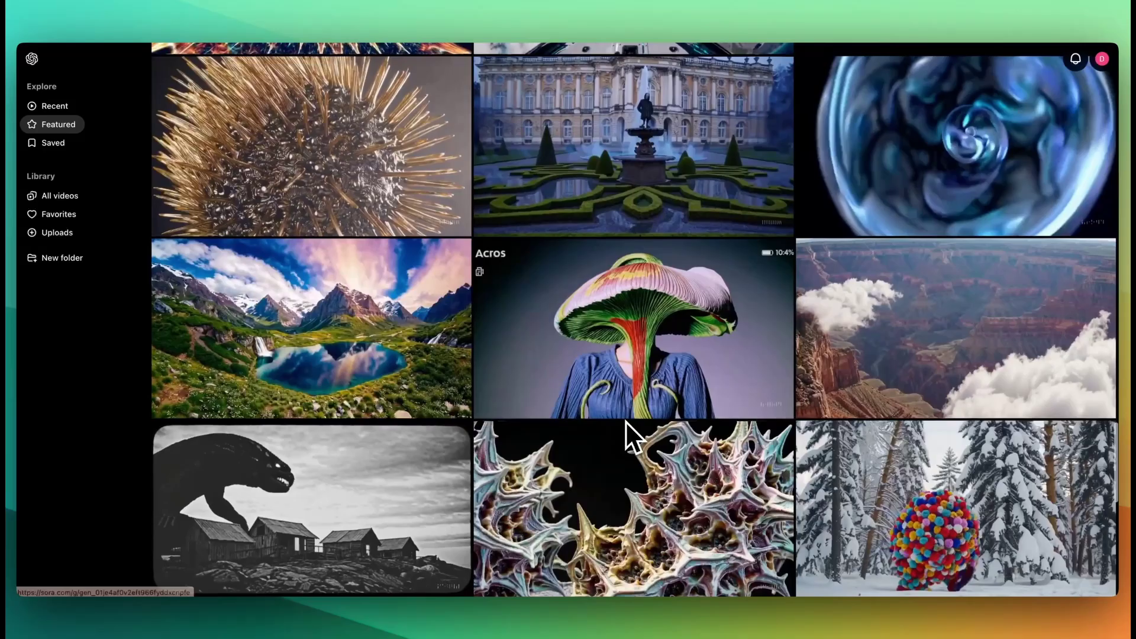
scroll(627, 421, down, 3)
scroll(626, 420, down, 6)
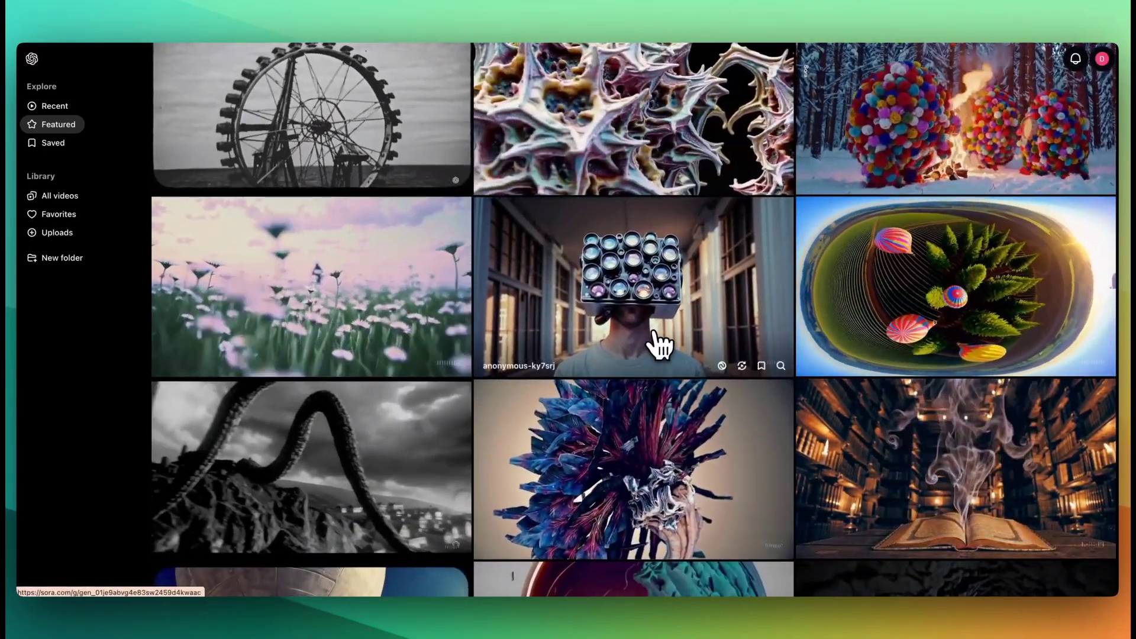
click(654, 337)
click(545, 551)
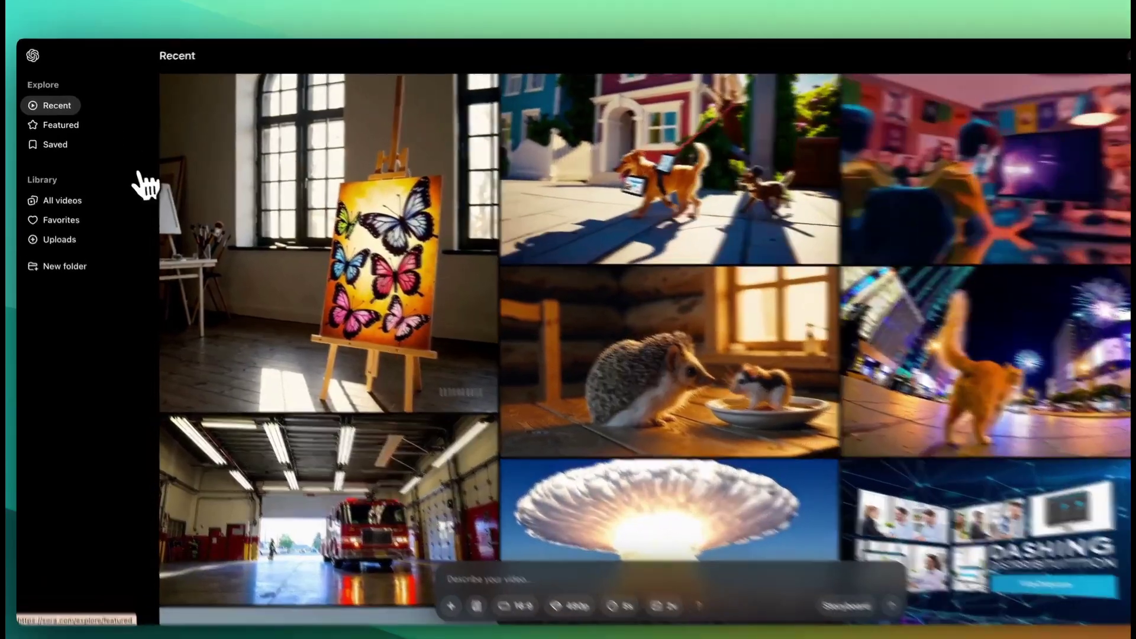
- Save the butterfly-painting video from Recent, confirm it in Saved, then open All videos
click(59, 124)
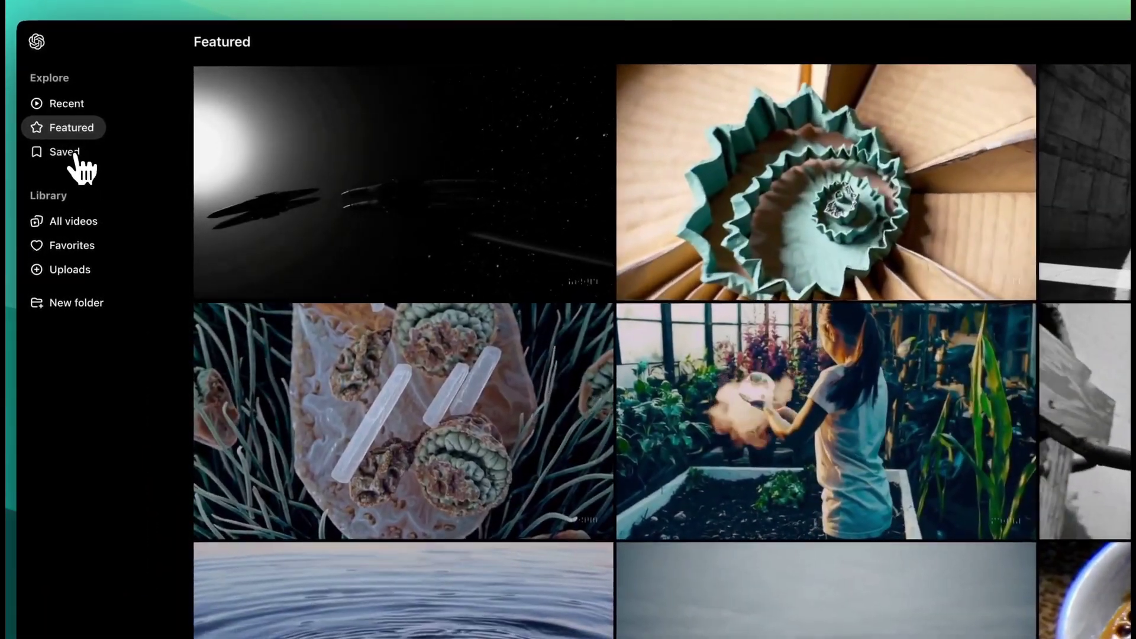
click(55, 144)
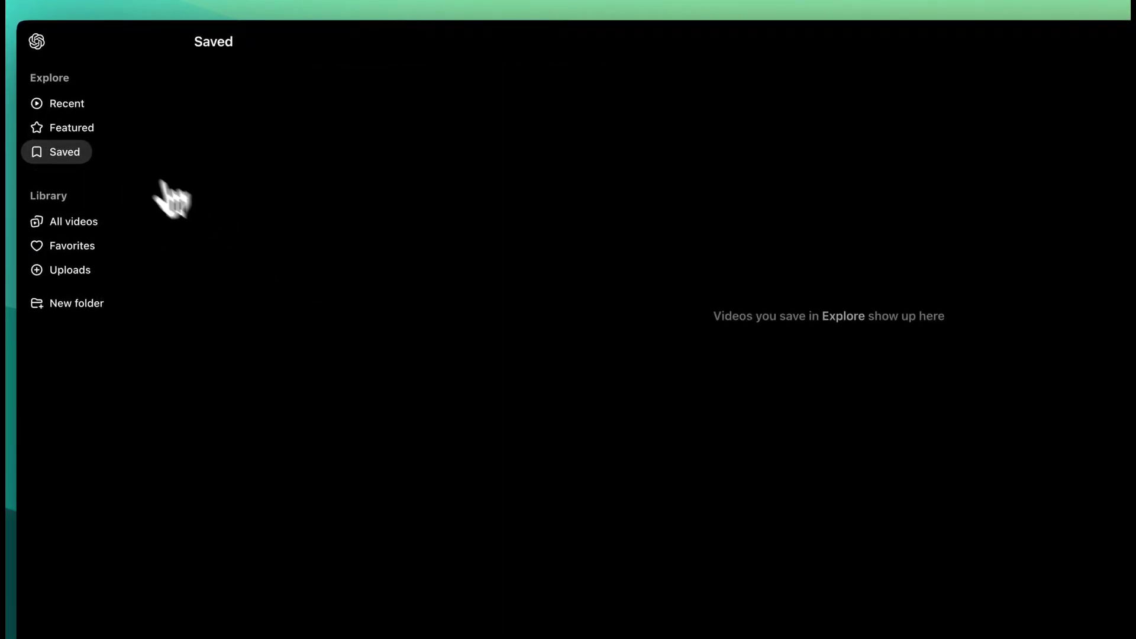
click(71, 105)
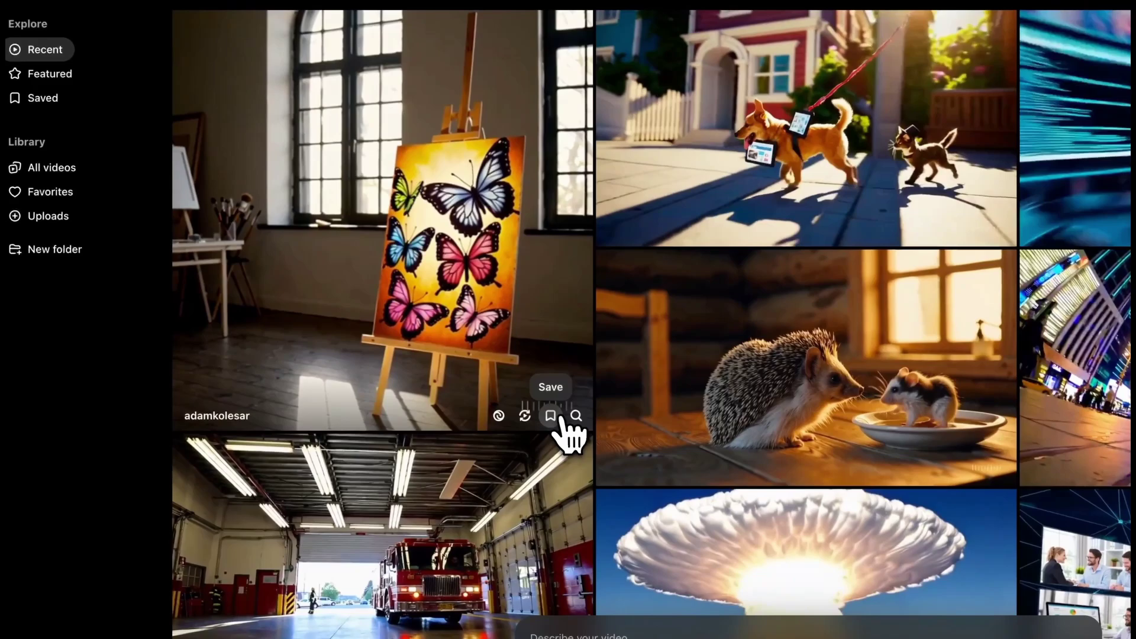
click(559, 419)
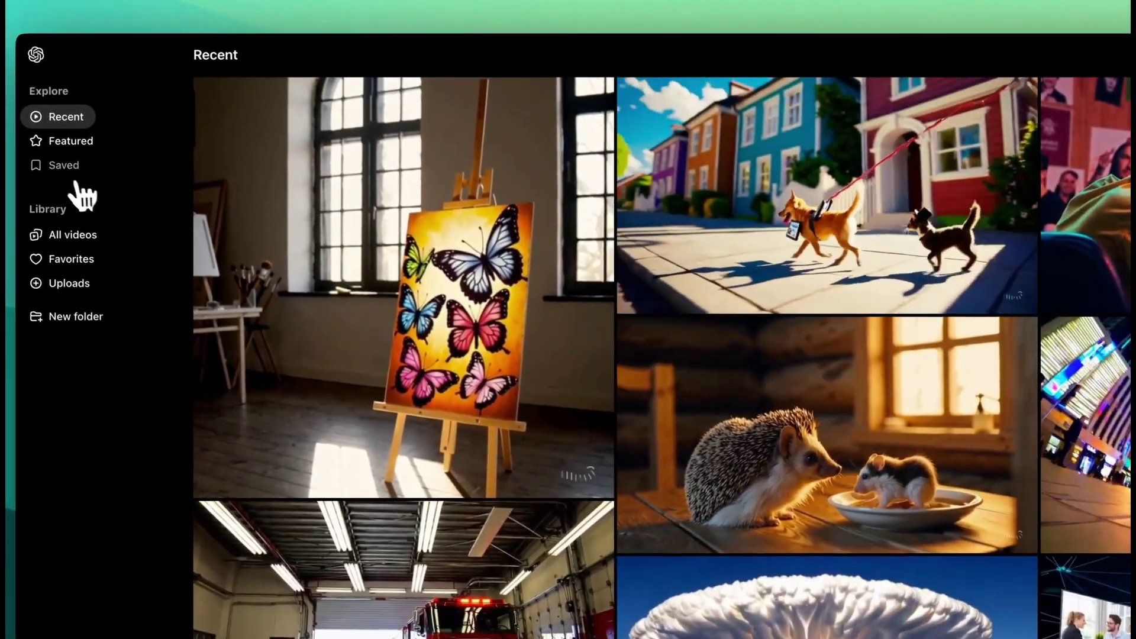
click(45, 98)
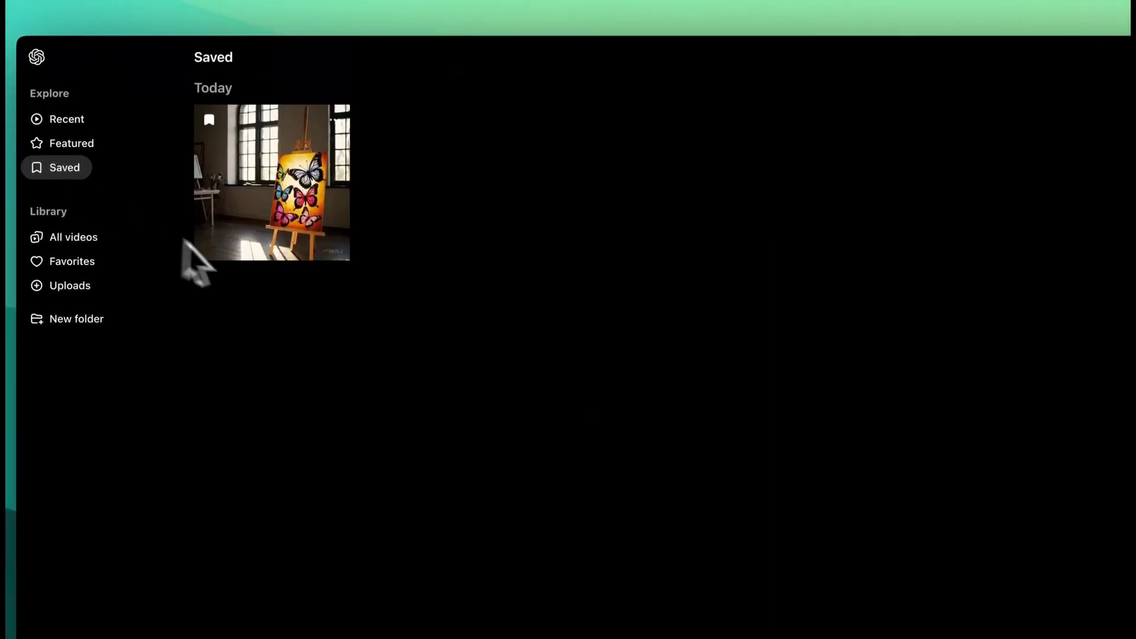
click(61, 237)
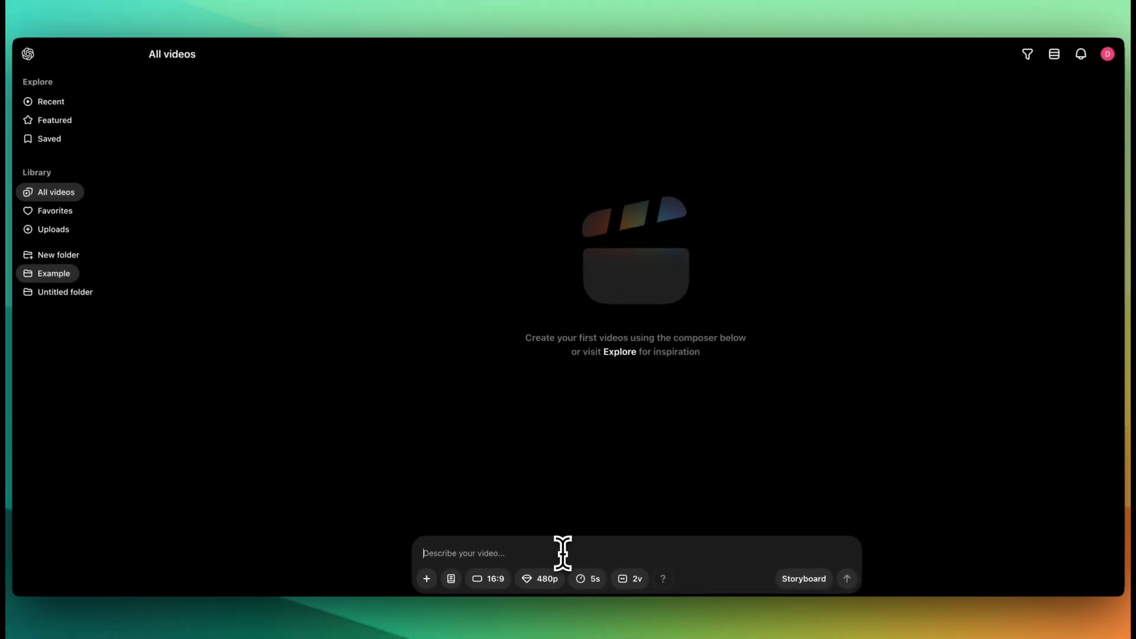
- Type a prompt beginning 'I want' describing a programmer in a majestic field with mountains behind
text(I want to have a scene of a programmer in the middle of a majestic field)
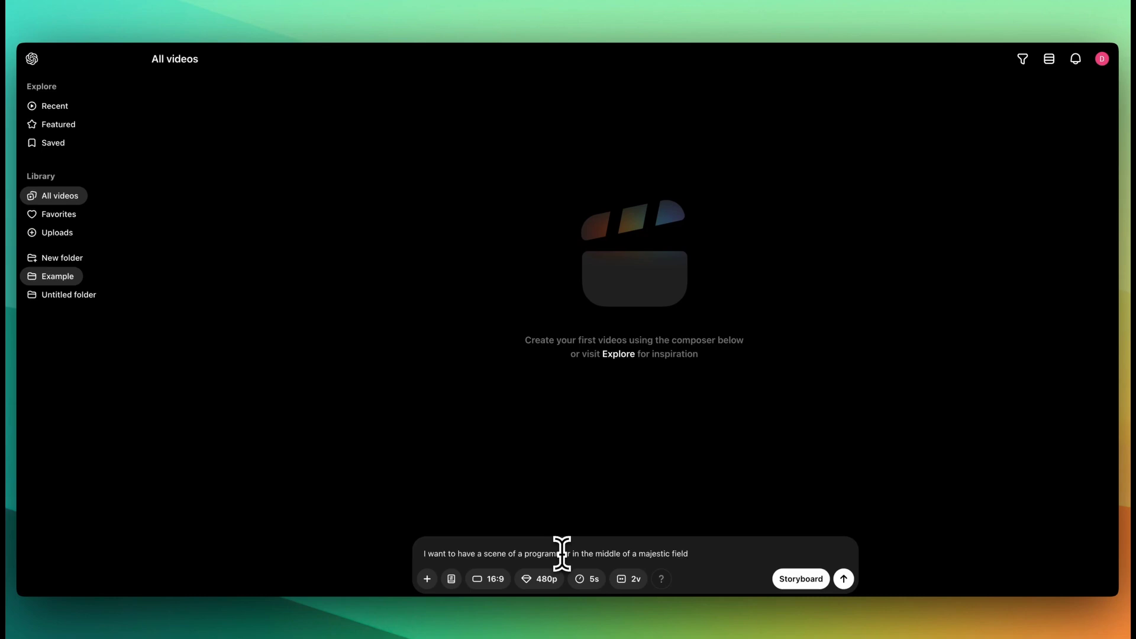
text(with mountains in the background)
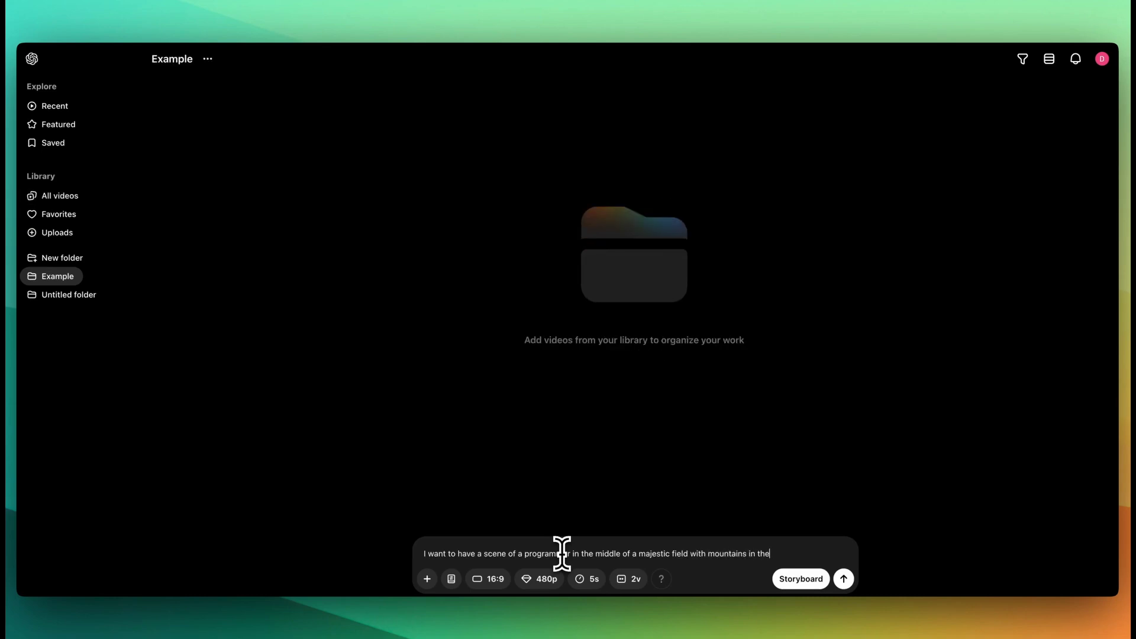
- Start a new blank style preset in the preset manager, then discard it unsaved
click(451, 579)
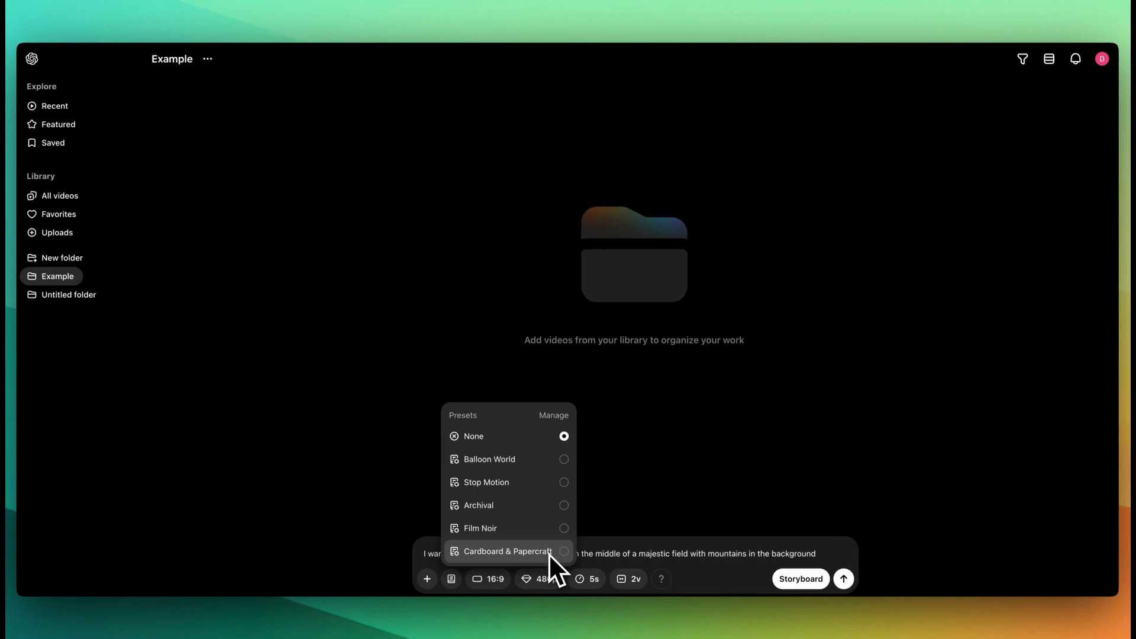
click(565, 524)
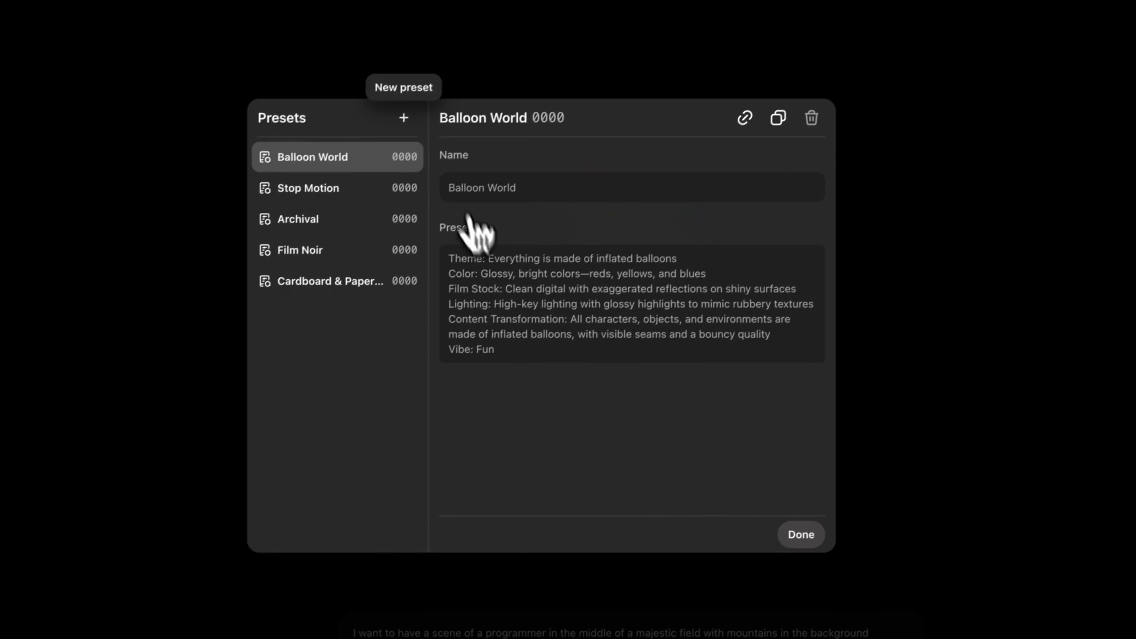
click(404, 118)
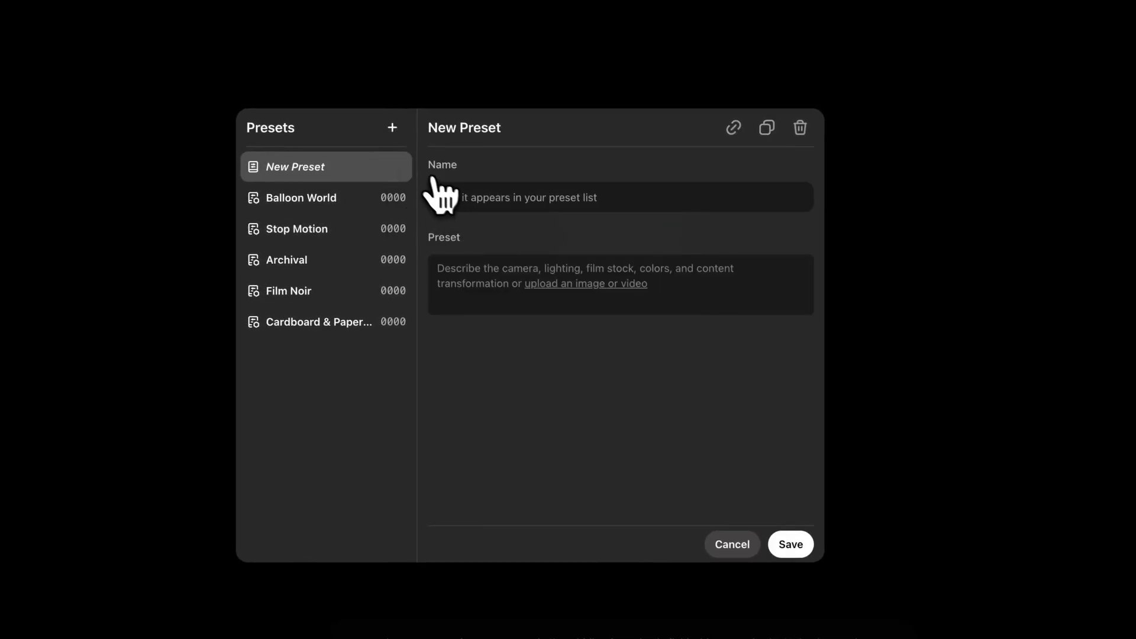
click(732, 543)
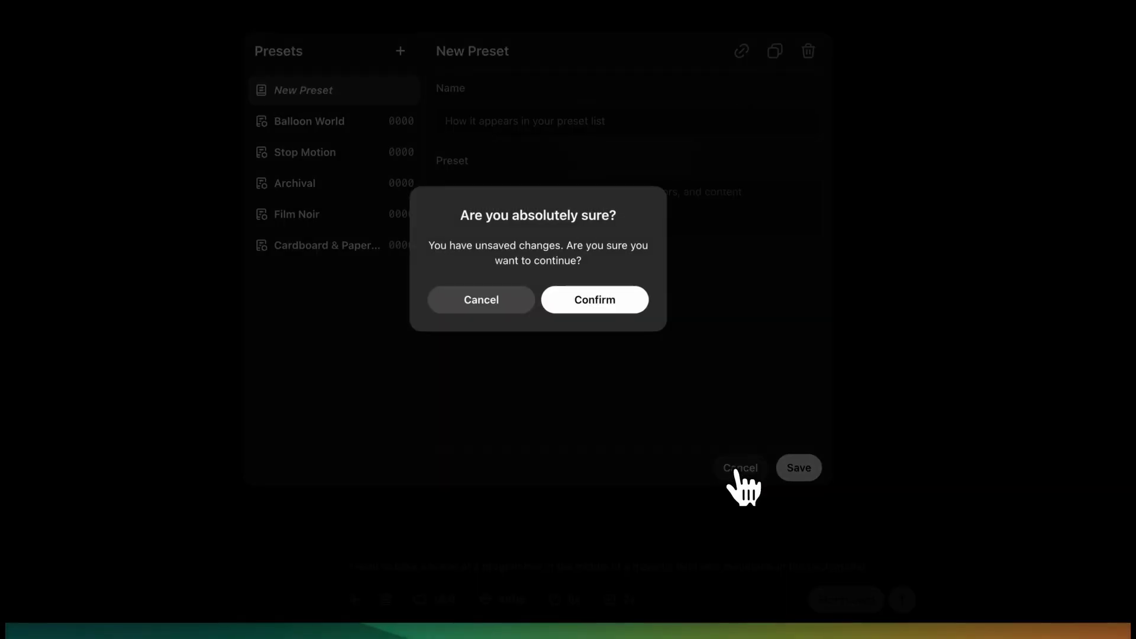
click(590, 312)
click(438, 601)
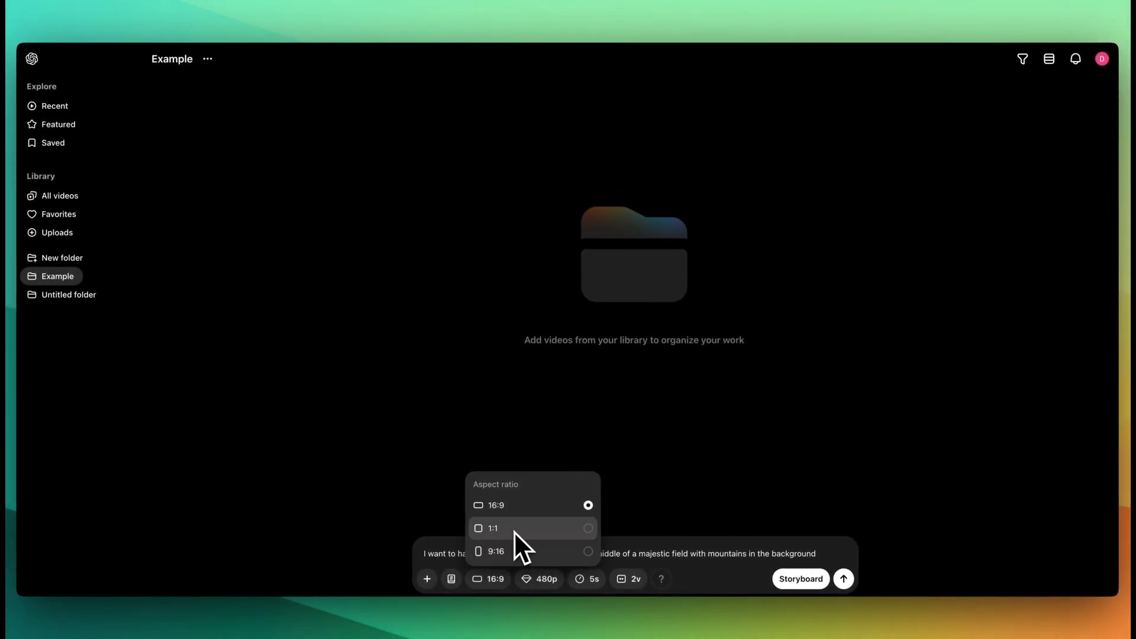
- Keep 16:9, 480p and 5s unchanged and set variations to 1 video
click(650, 575)
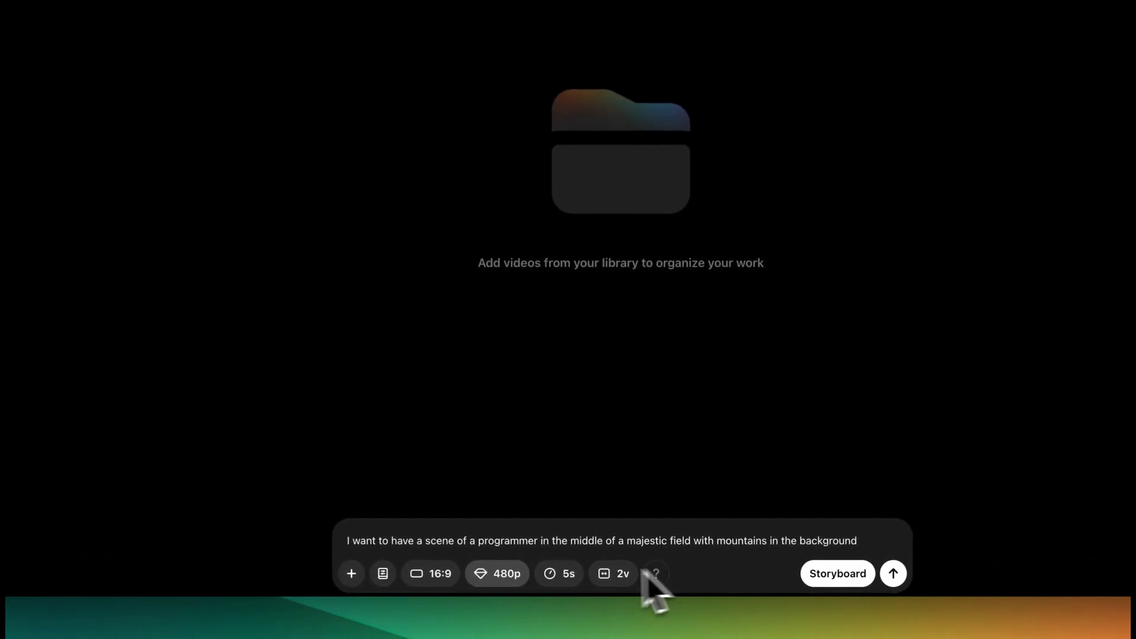
click(499, 574)
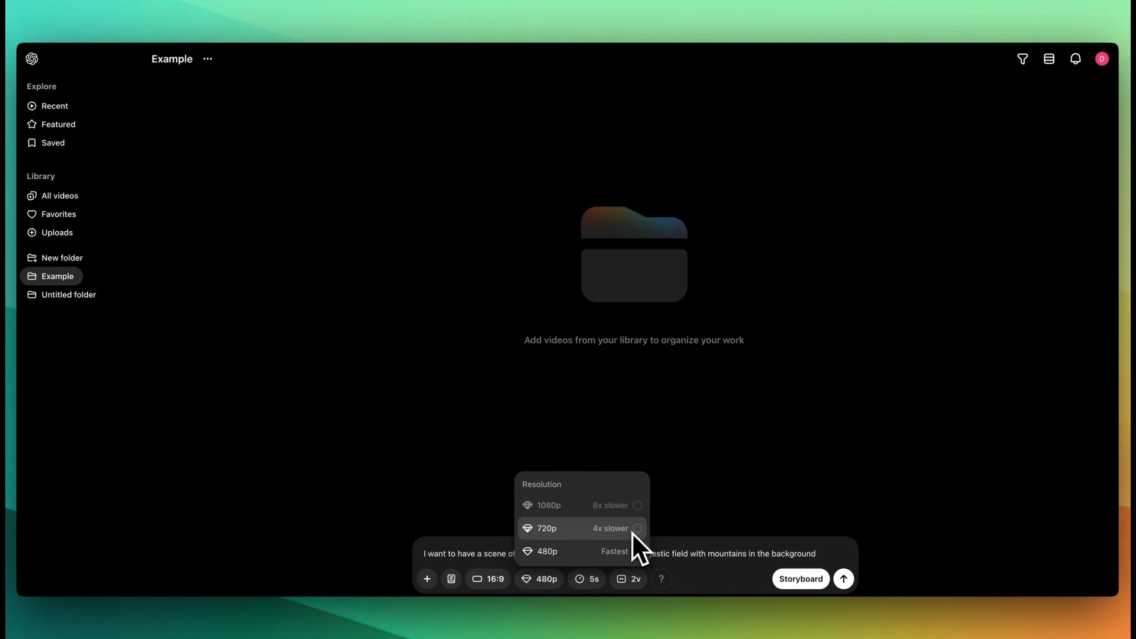
click(634, 550)
click(589, 579)
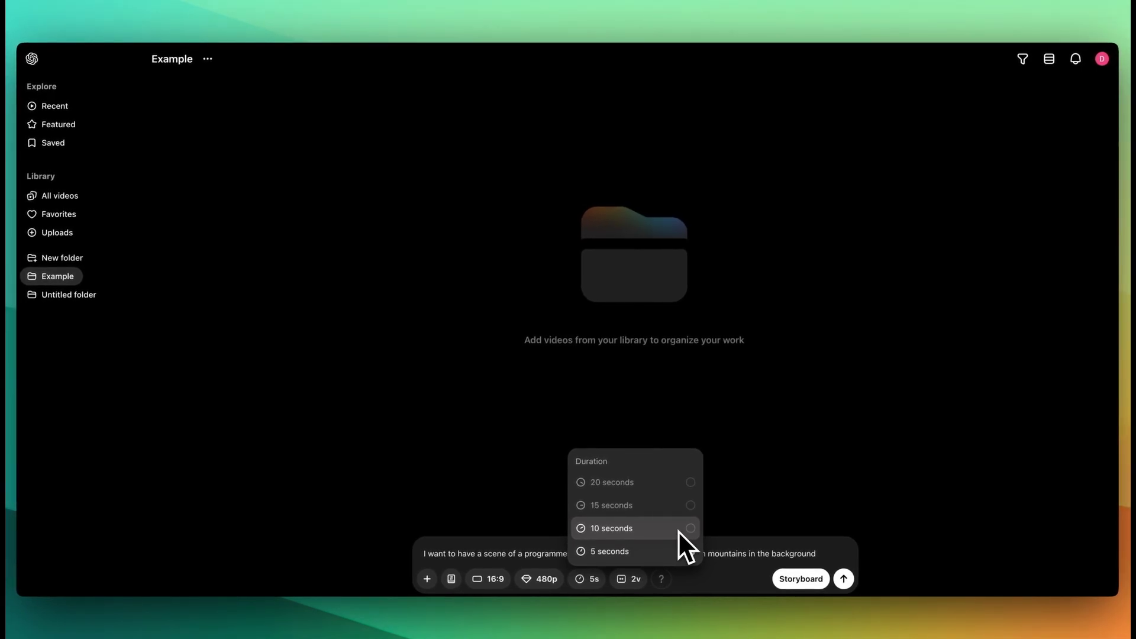
click(628, 579)
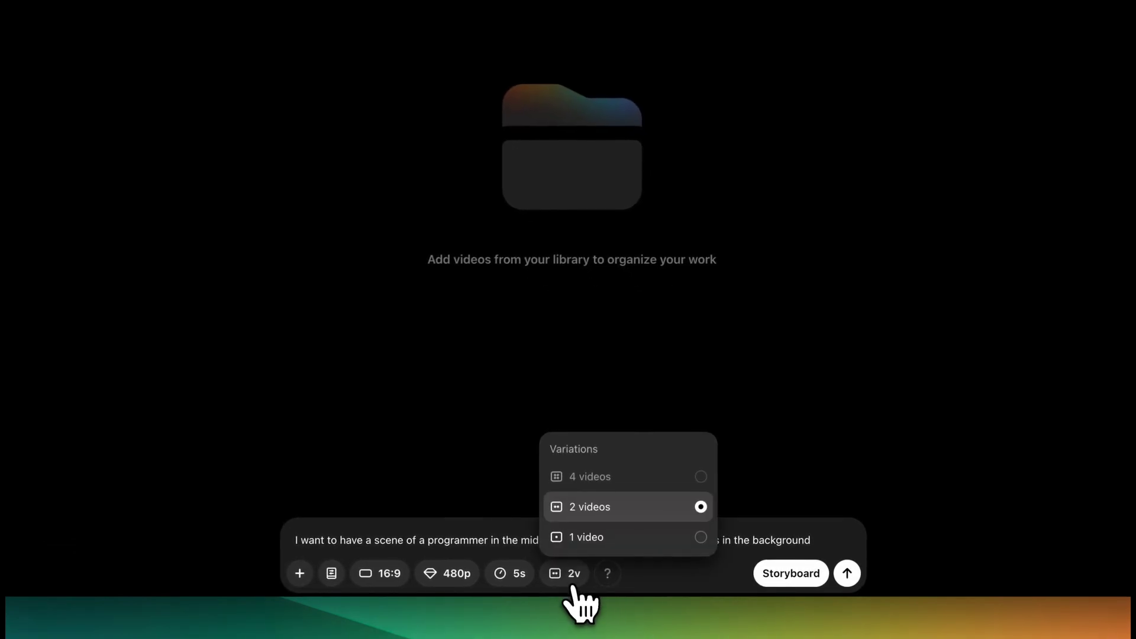
click(701, 539)
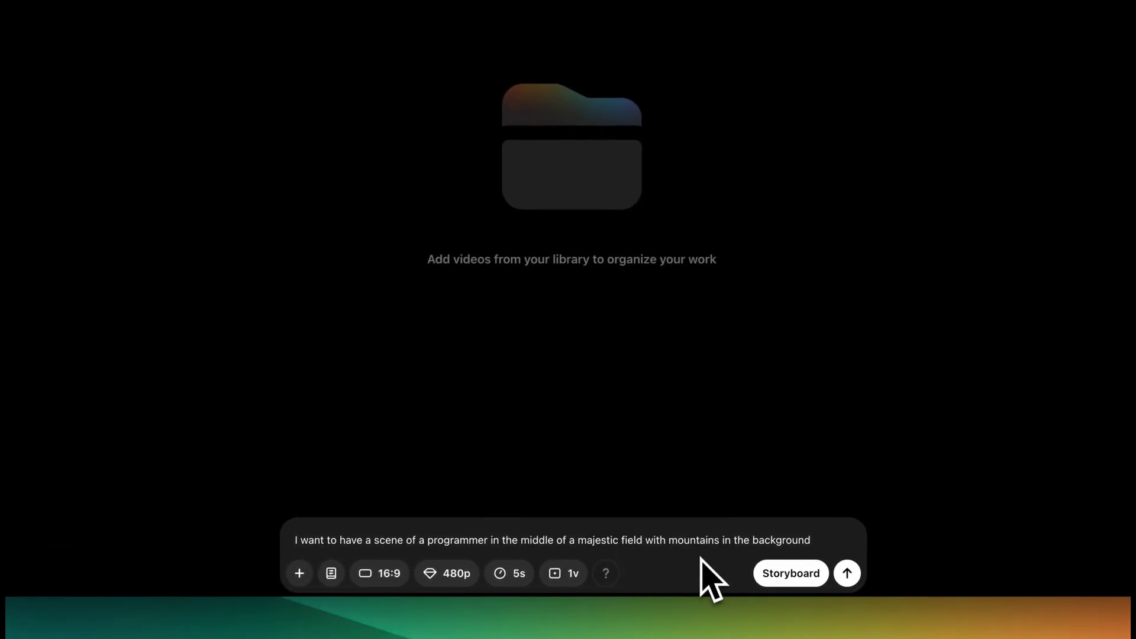
mouse_move(610, 575)
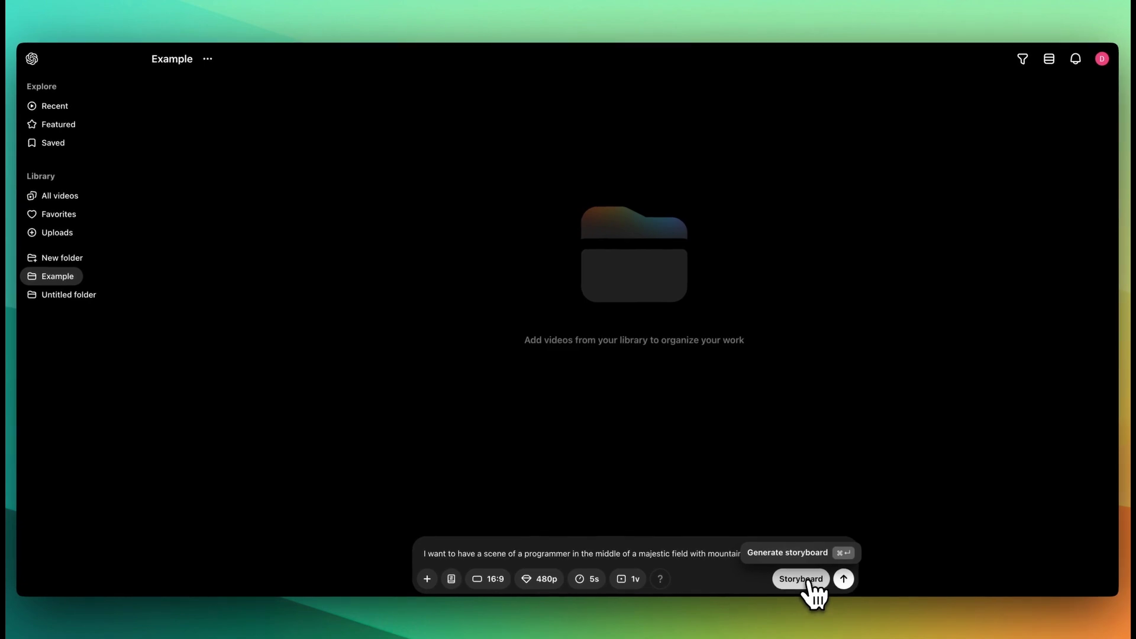
- Submit the programmer-in-a-mountain-field prompt to queue a new video
click(844, 579)
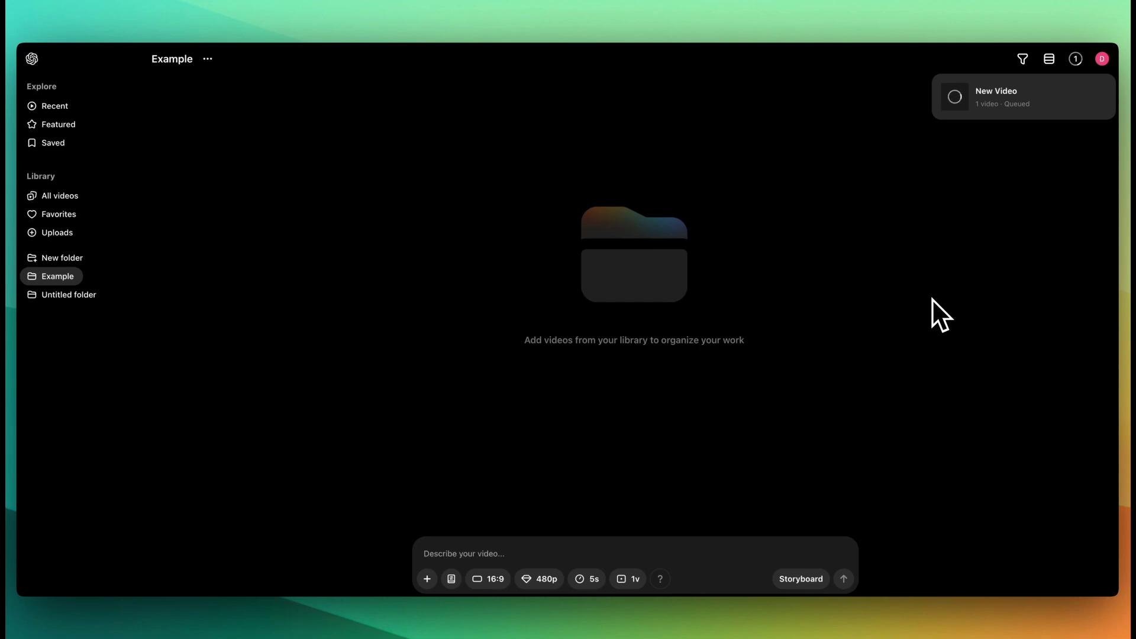
- Look over the account menu's Video tutorials entry, then close the menu
click(1102, 59)
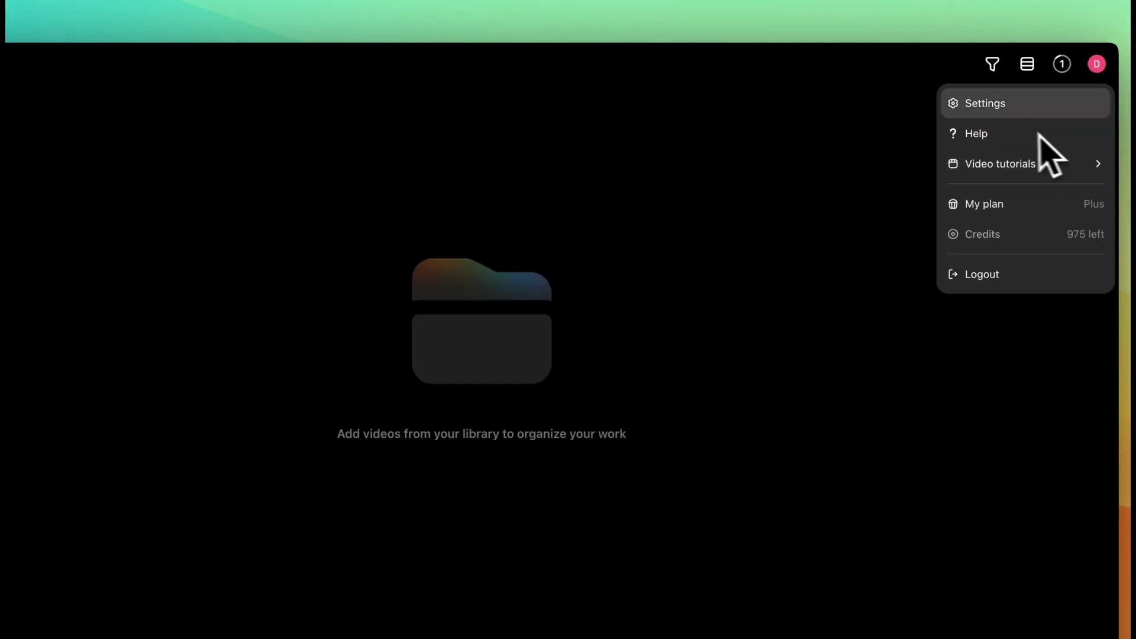
mouse_move(1036, 145)
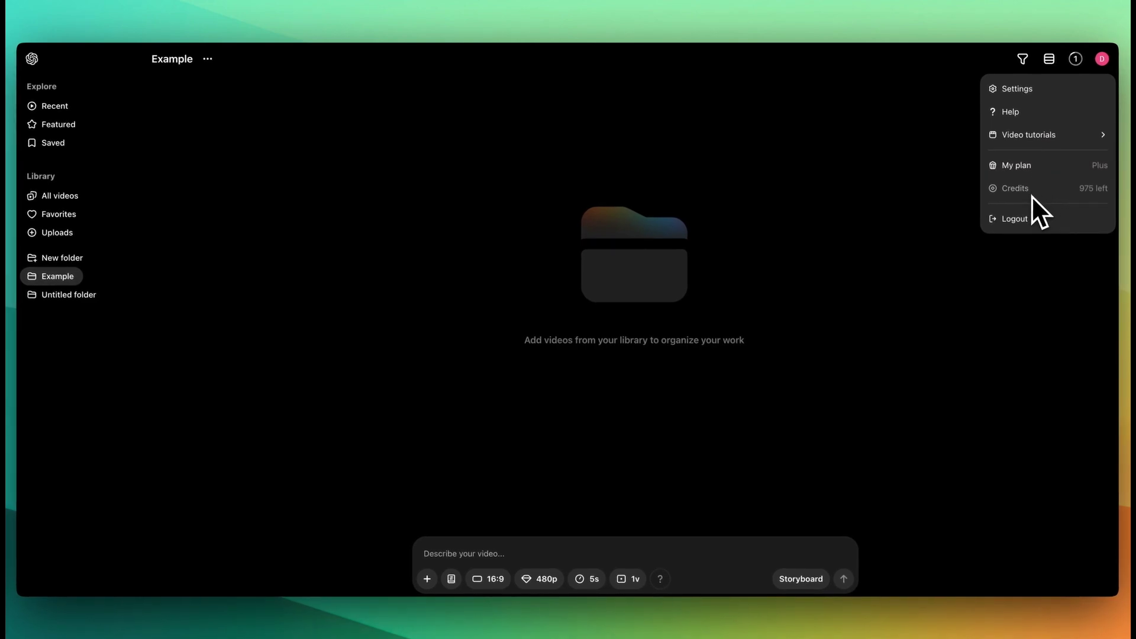
mouse_move(1055, 144)
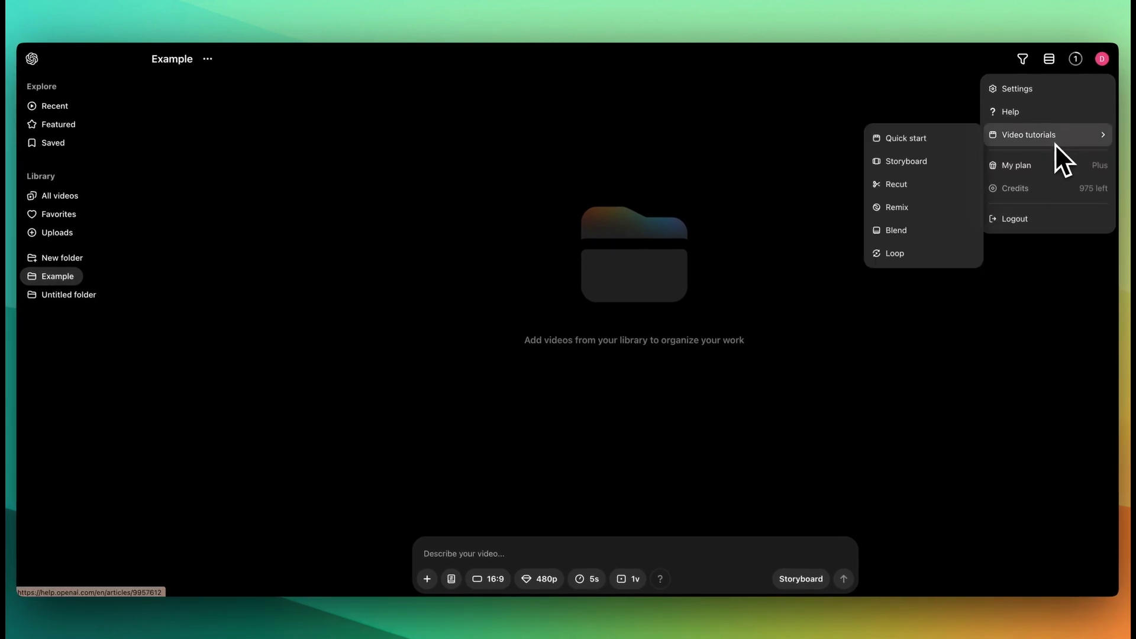
click(1078, 161)
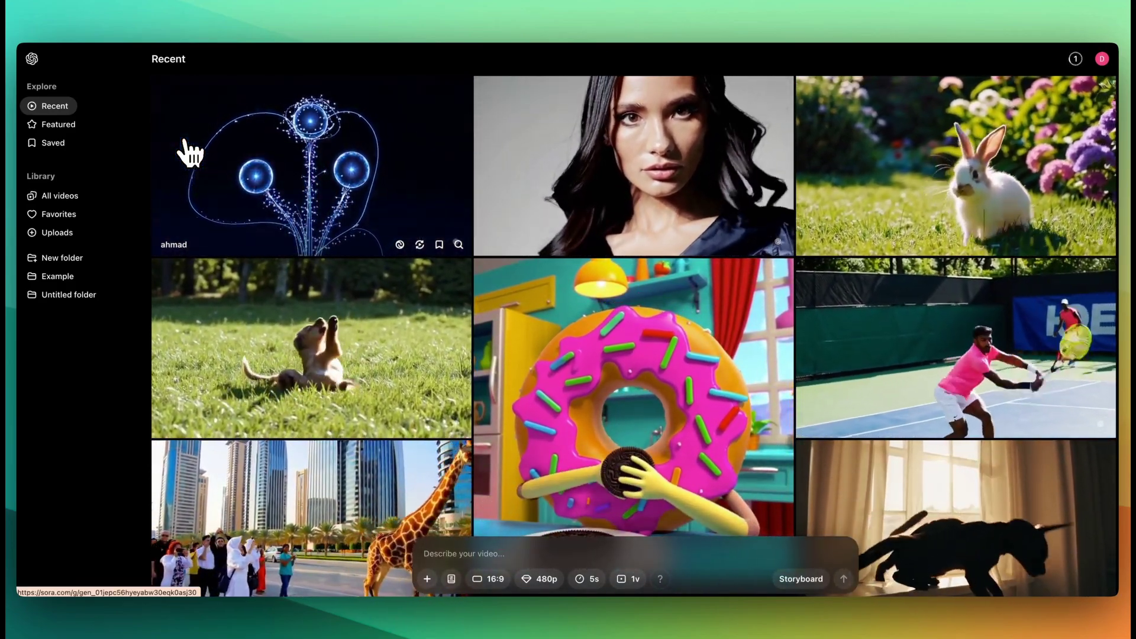
scroll(278, 213, down, 2)
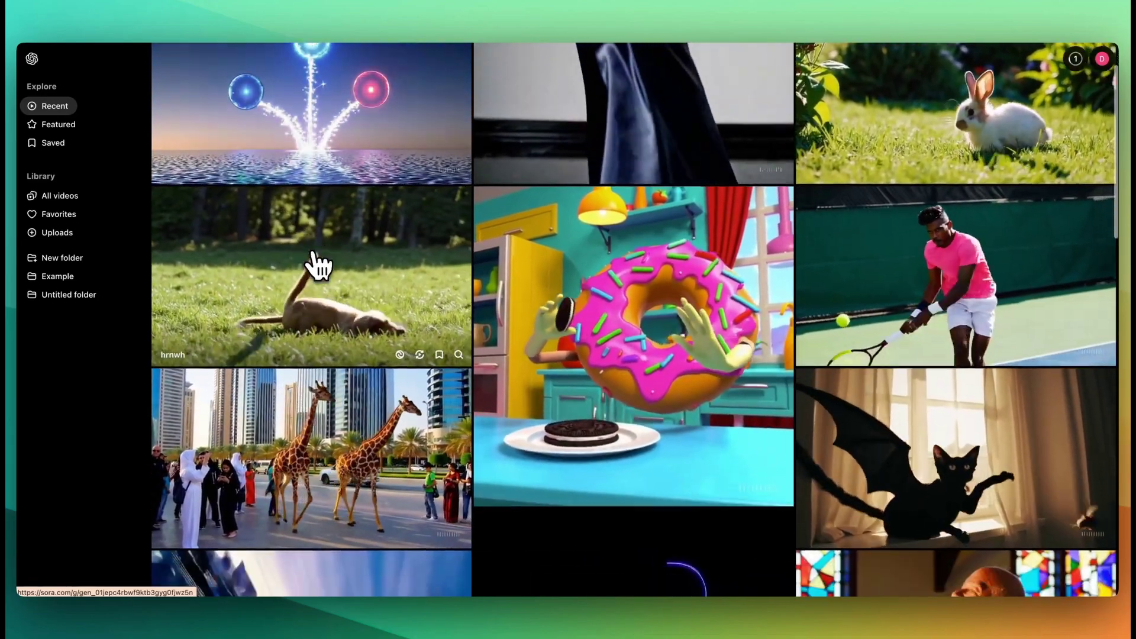
scroll(317, 268, down, 5)
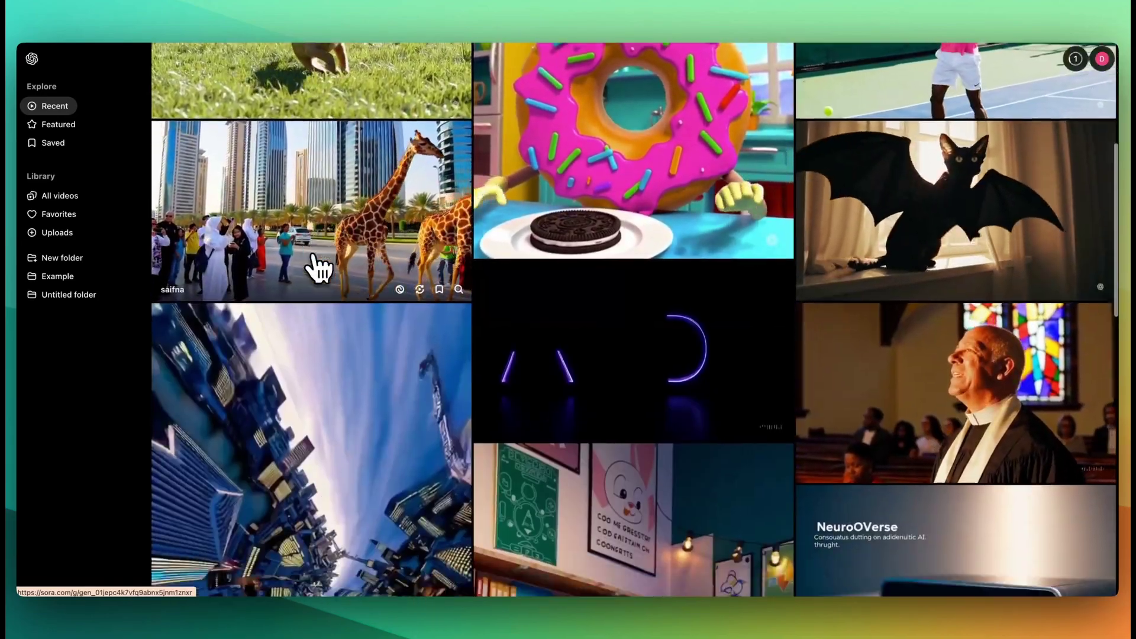
scroll(318, 268, down, 2)
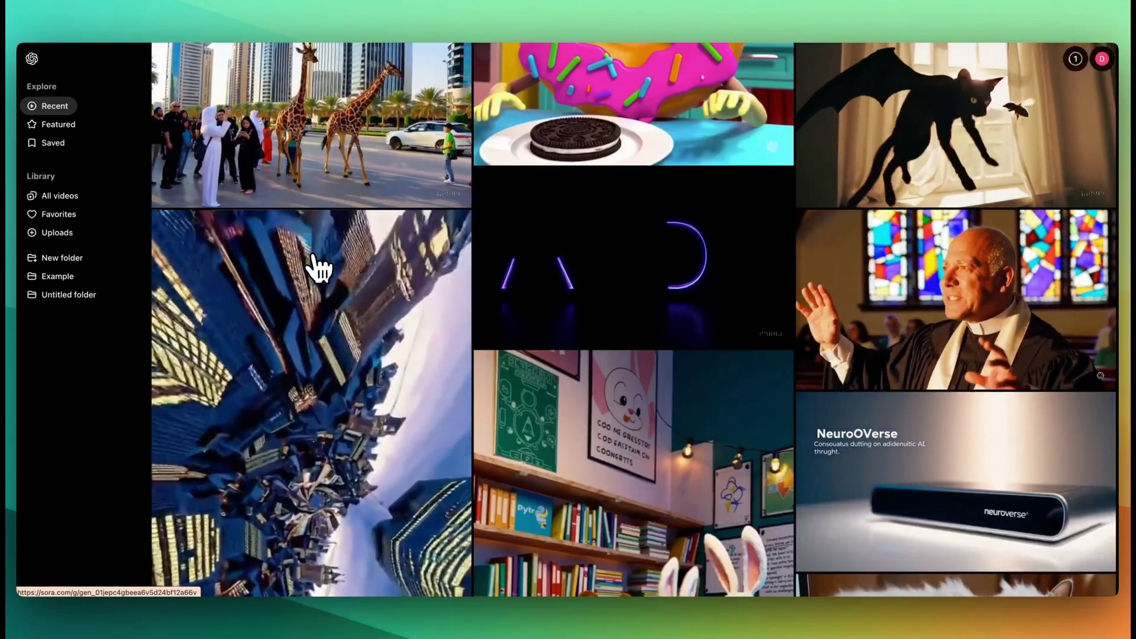